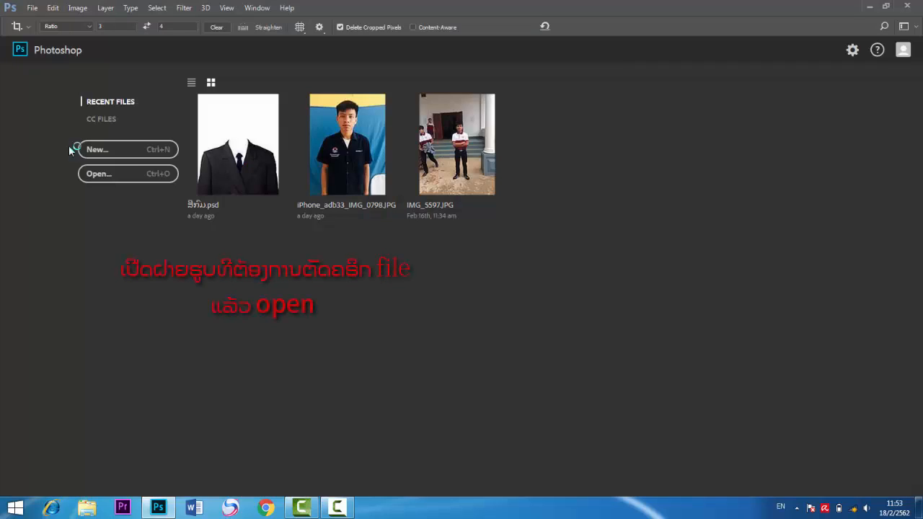
# Open the recent photo iPhone_adb33_IMG_0798.JPG and select the man's head and neck with the Quick Selection tool
pyautogui.click(336, 138)
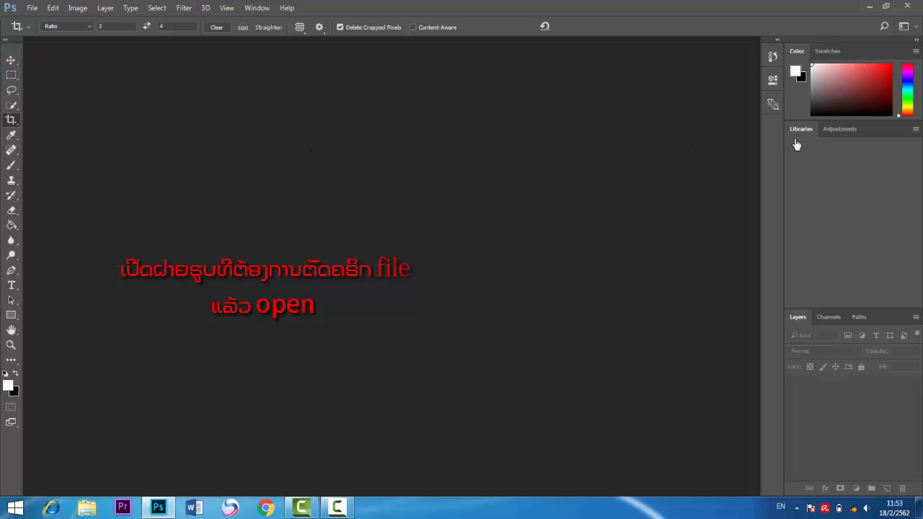
pyautogui.click(11, 109)
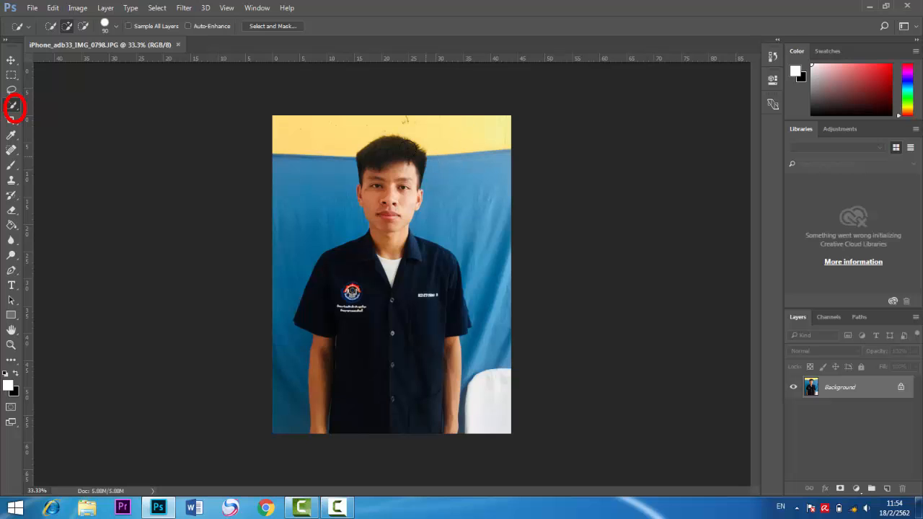
pyautogui.moveTo(390, 157); pyautogui.dragTo(390, 198)
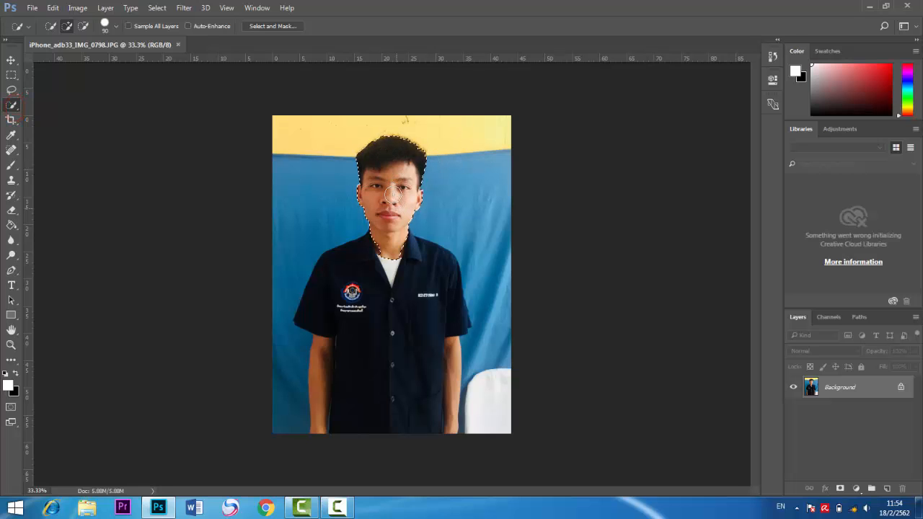
# Refine the head selection along the hair edge by subtracting from it and adding the hair back
pyautogui.scroll(7, 409, 200)
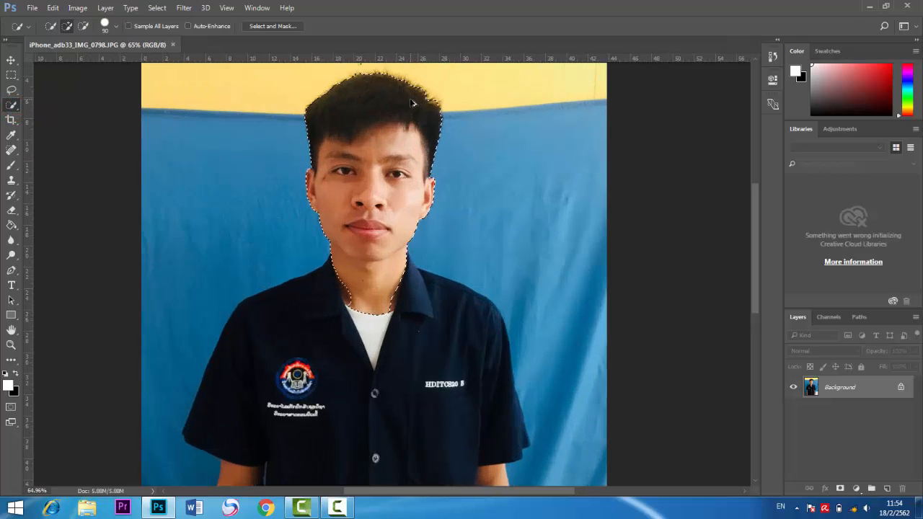
pyautogui.scroll(3, 409, 102)
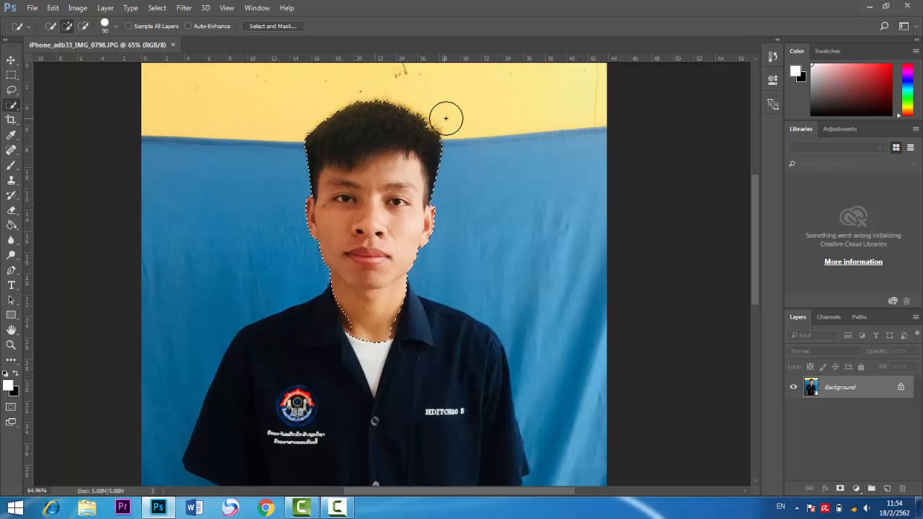
pyautogui.press('alt')
pyautogui.press('alt')
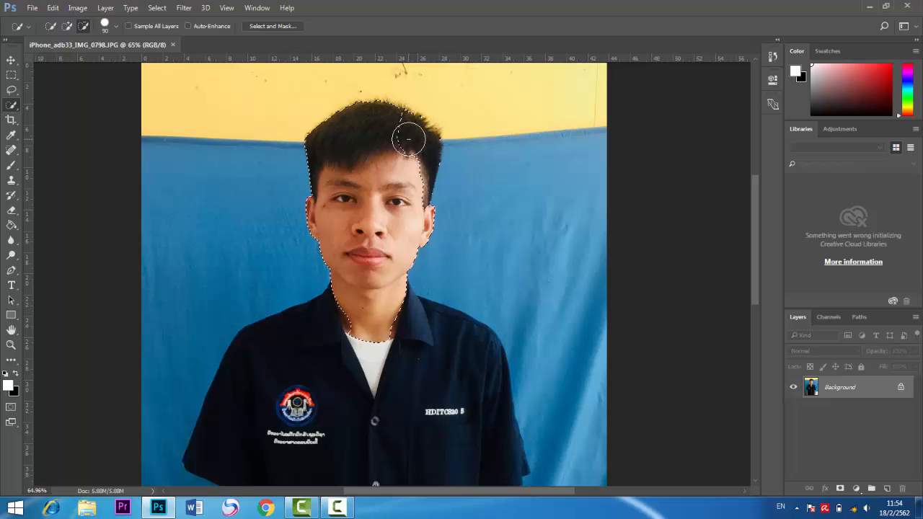
pyautogui.press('alt')
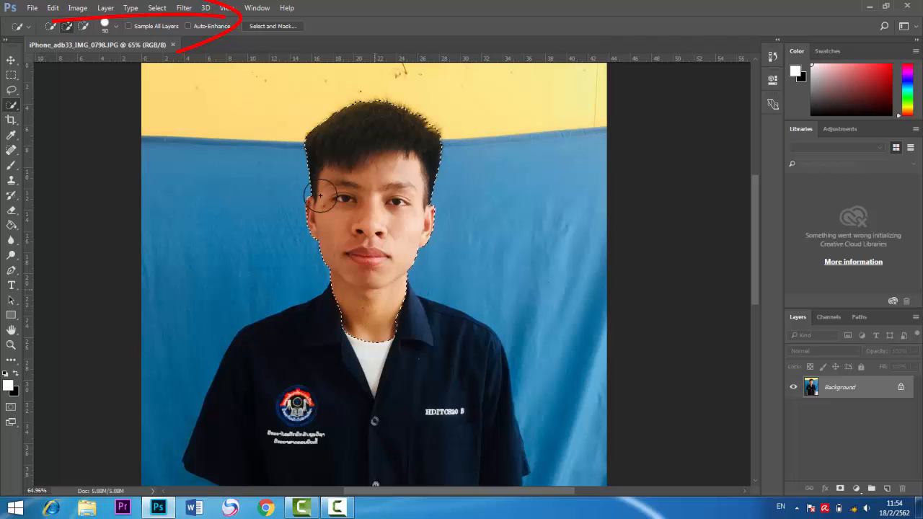
# Refine the head selection in Select and Mask with Smooth 4, Feather 1.1 px and Contrast 6%
pyautogui.click(284, 28)
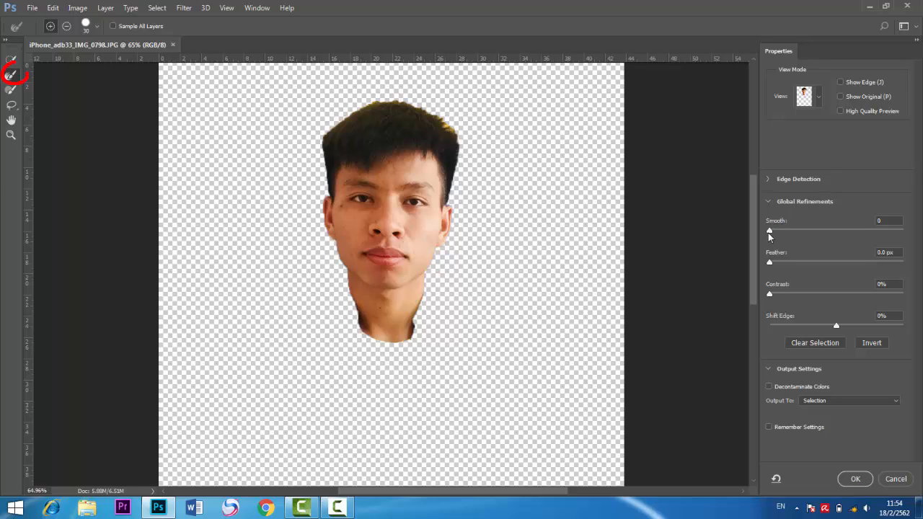
pyautogui.moveTo(768, 231); pyautogui.dragTo(777, 261)
pyautogui.moveTo(767, 294); pyautogui.dragTo(772, 297)
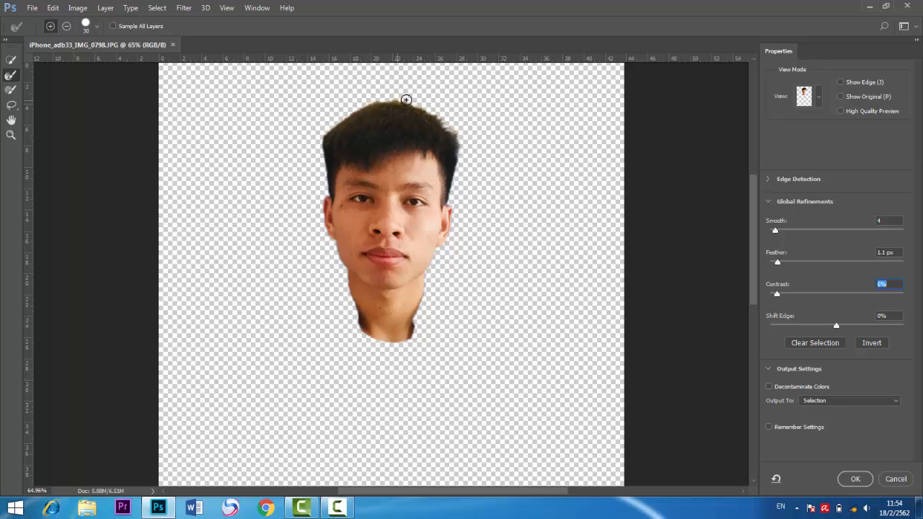
# Enable Decontaminate Colors and Remember Settings, and output the refined head cutout to a new layer
pyautogui.click(829, 385)
pyautogui.click(866, 401)
pyautogui.click(855, 424)
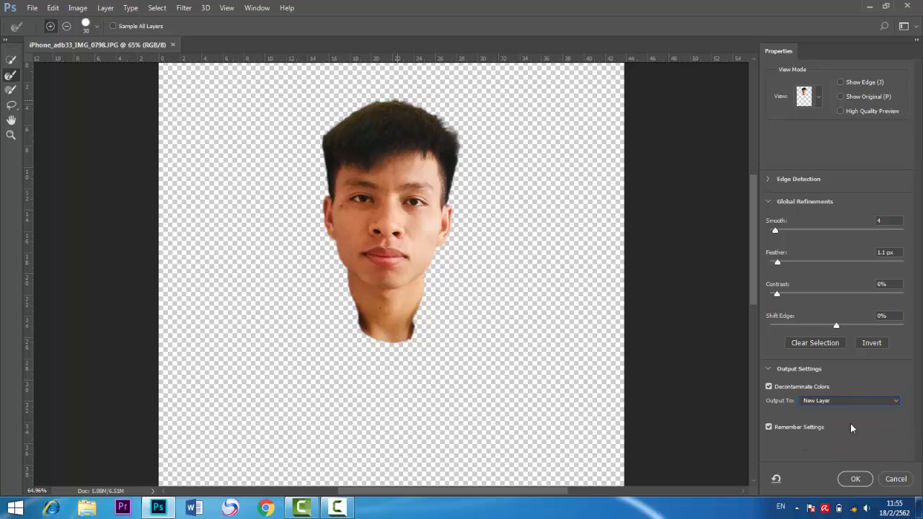
pyautogui.click(849, 481)
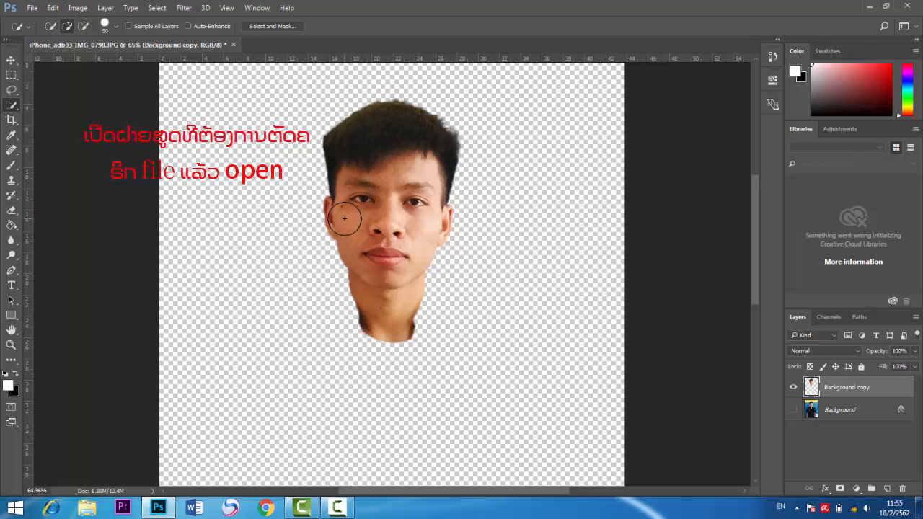
# Open the PSD file containing the dark suit with the navy tie
pyautogui.click(33, 8)
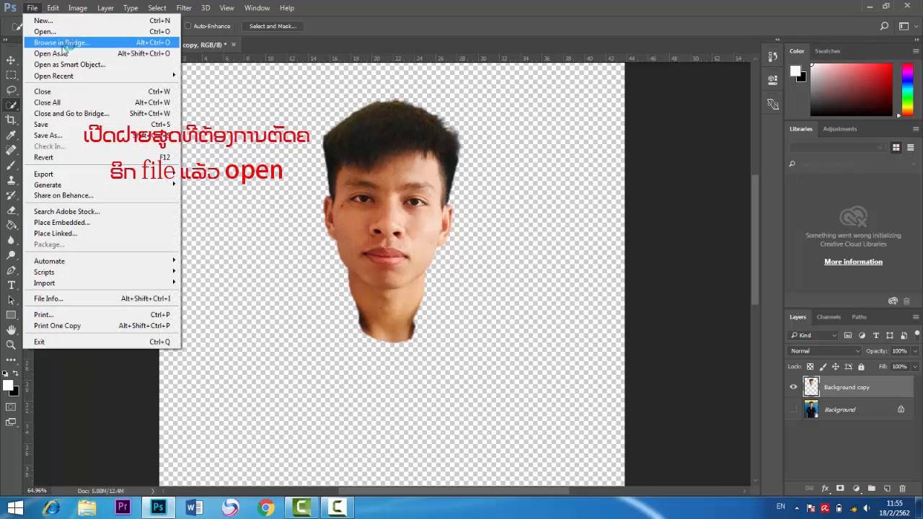
pyautogui.click(81, 31)
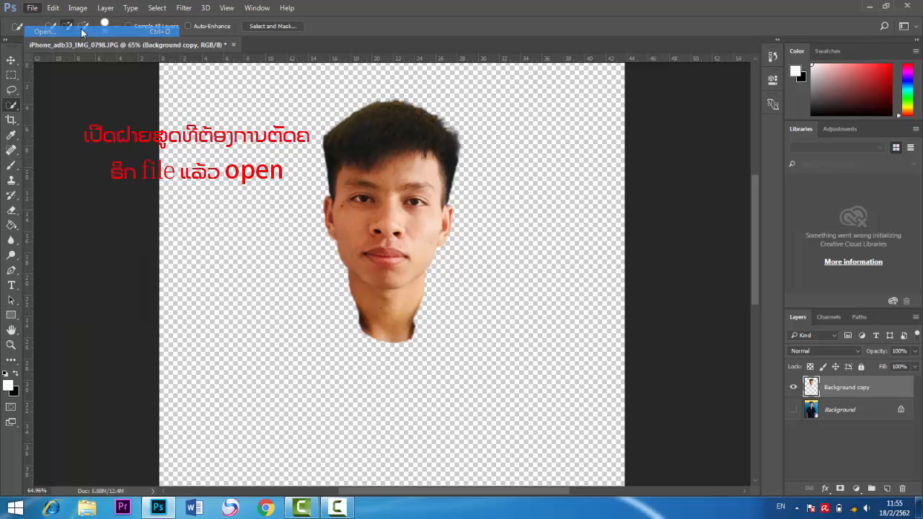
pyautogui.doubleClick(126, 98)
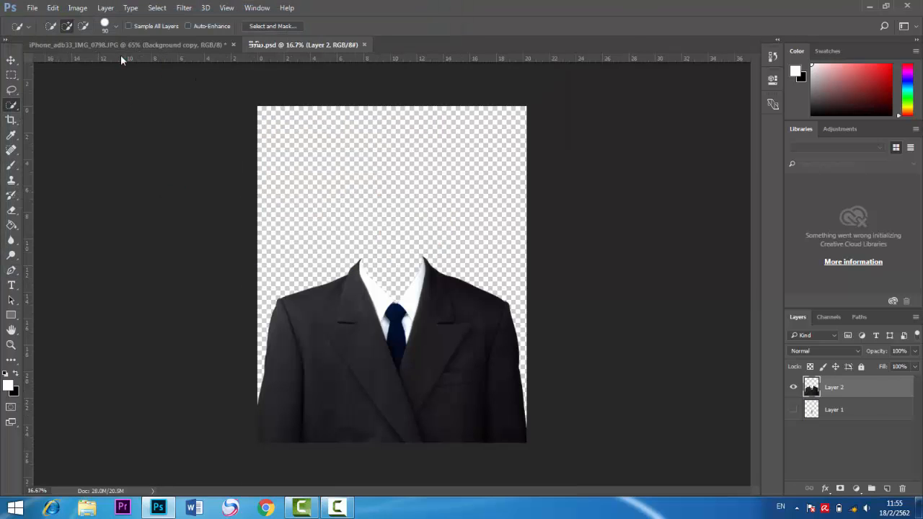
# Copy the suit layer from its own floated document into the portrait document, and close the suit file
pyautogui.moveTo(327, 44); pyautogui.dragTo(142, 140)
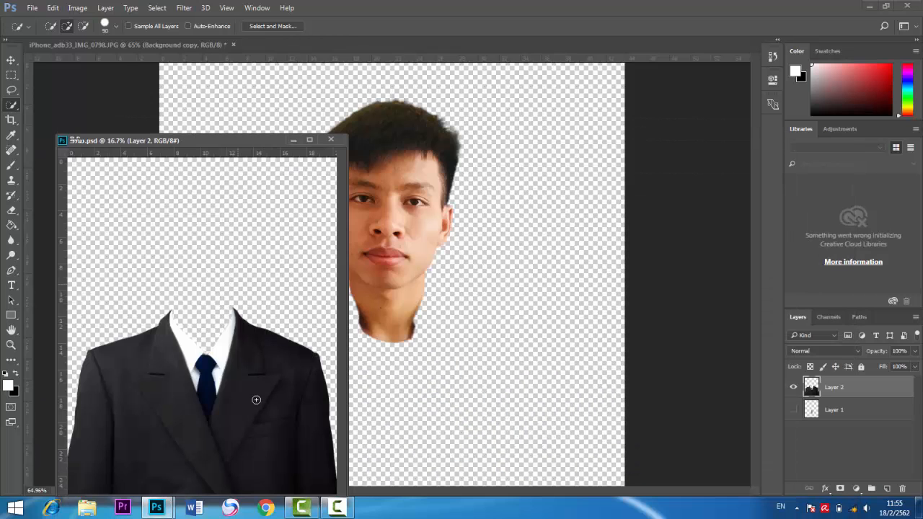
pyautogui.click(11, 60)
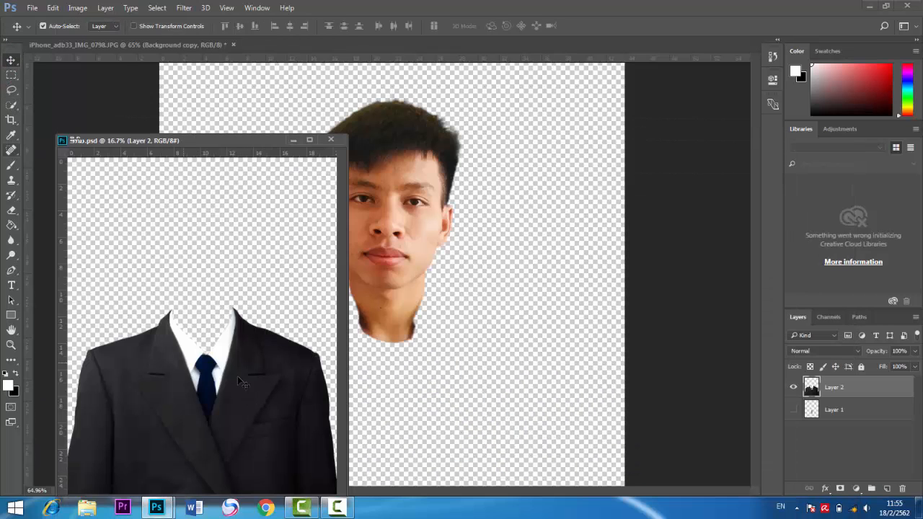
pyautogui.moveTo(237, 375); pyautogui.dragTo(414, 276)
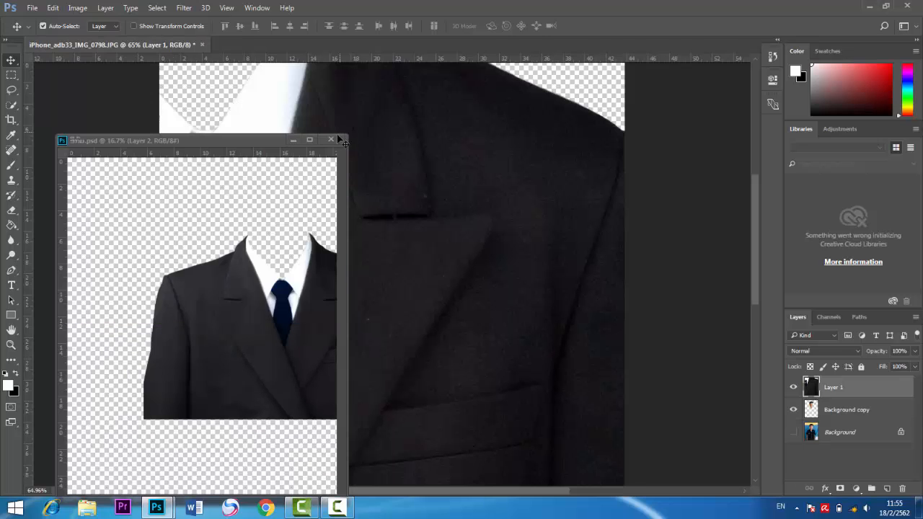
pyautogui.click(331, 139)
# Scale the suit layer down with Free Transform and fit its collar around the man's neck at about X 610 px, Y 756.5 px
pyautogui.moveTo(438, 162); pyautogui.dragTo(436, 367)
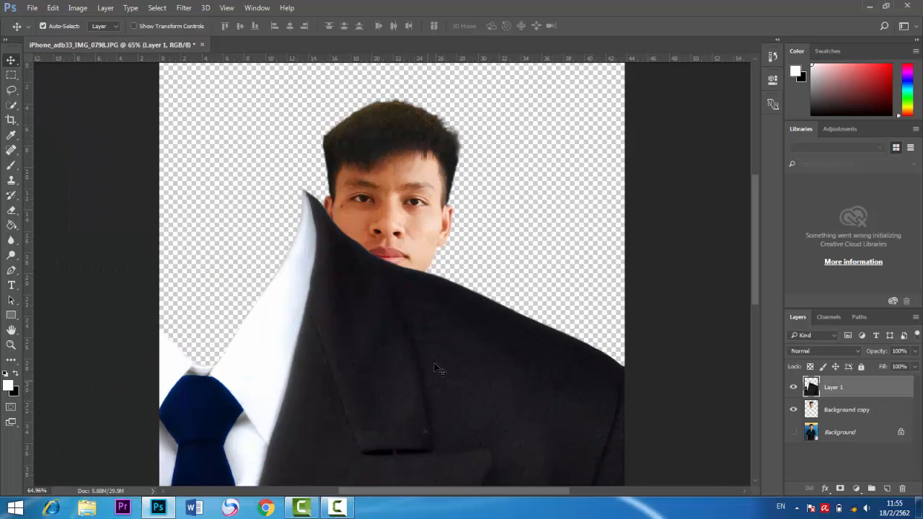
pyautogui.moveTo(501, 314); pyautogui.dragTo(454, 354)
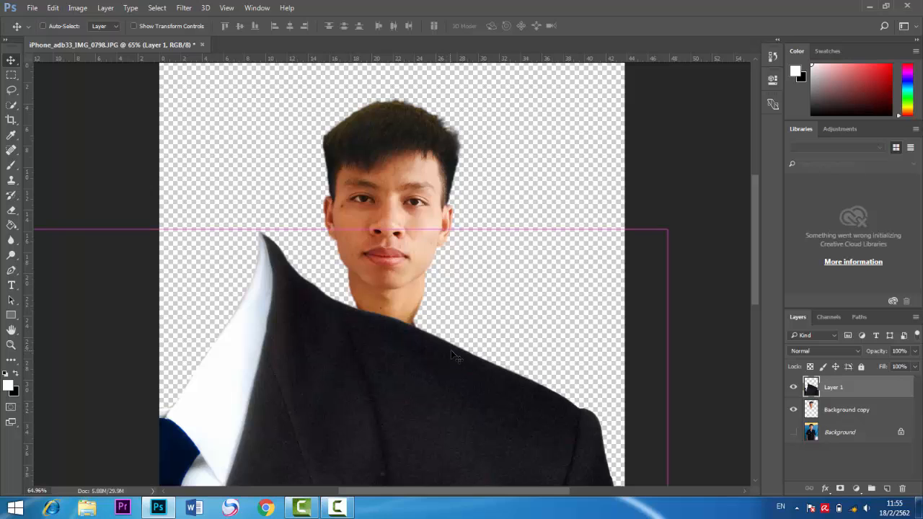
pyautogui.hotkey('ctrl', 't')
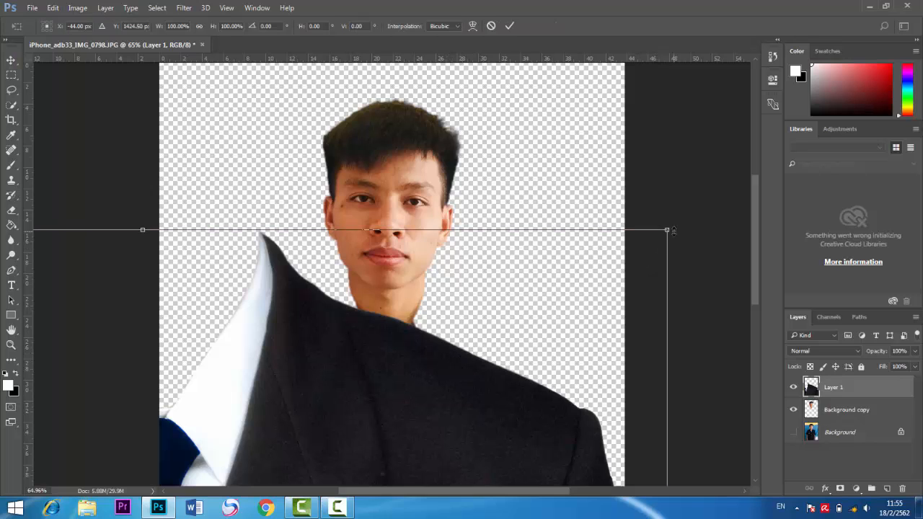
pyautogui.moveTo(645, 252); pyautogui.dragTo(519, 334)
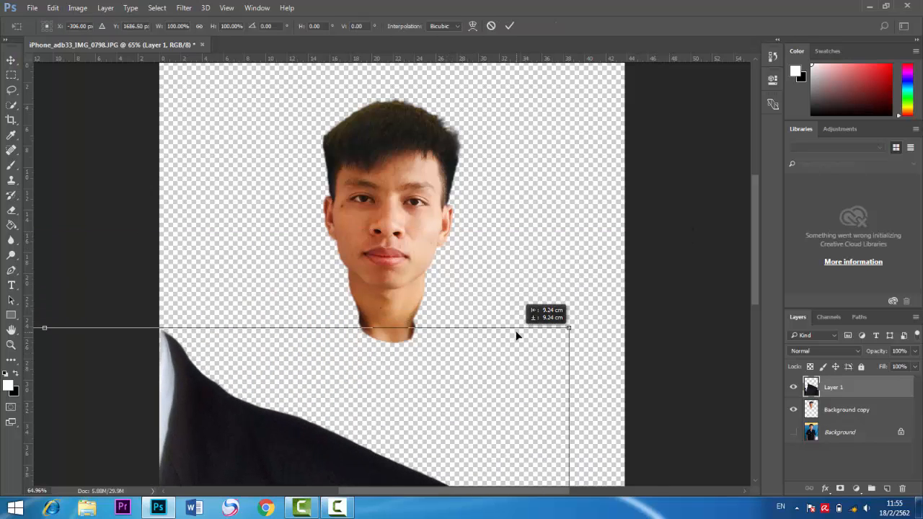
pyautogui.moveTo(478, 365); pyautogui.dragTo(702, 142)
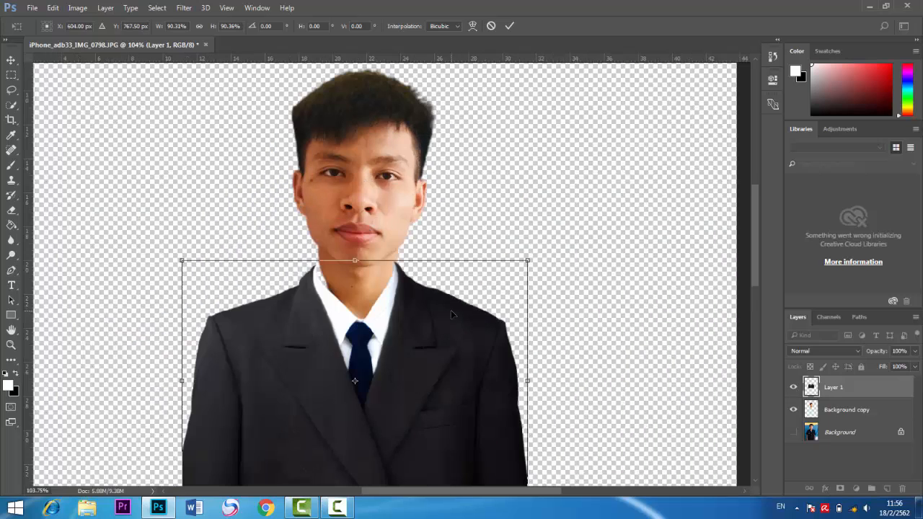
pyautogui.moveTo(450, 310); pyautogui.dragTo(455, 307)
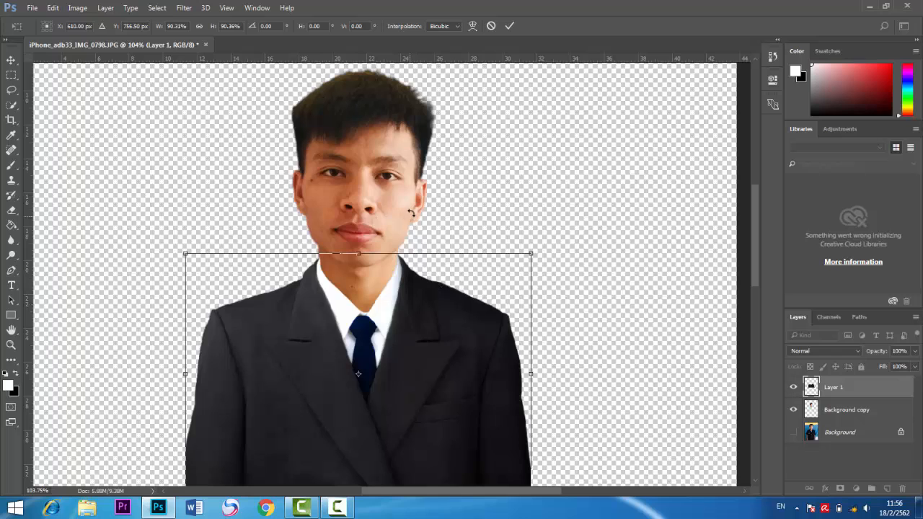
pyautogui.hscroll(-3, 411, 213)
pyautogui.press('super')
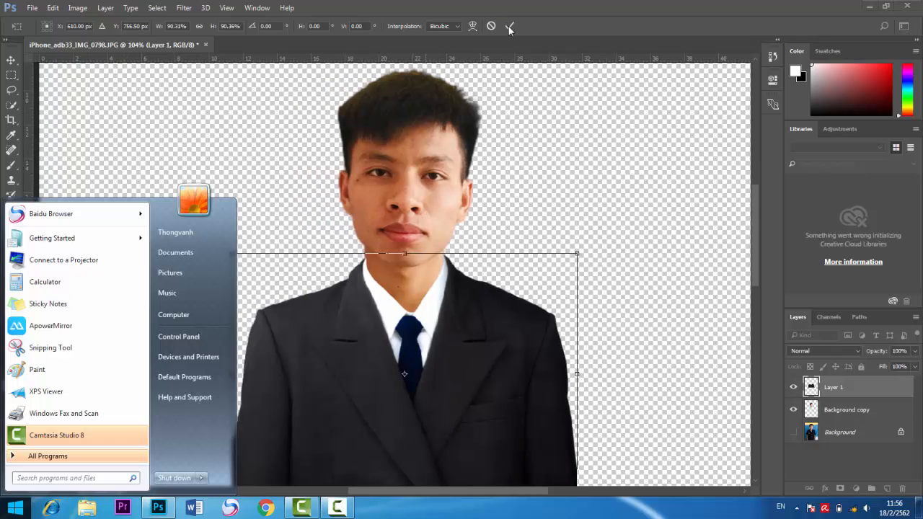
pyautogui.click(510, 29)
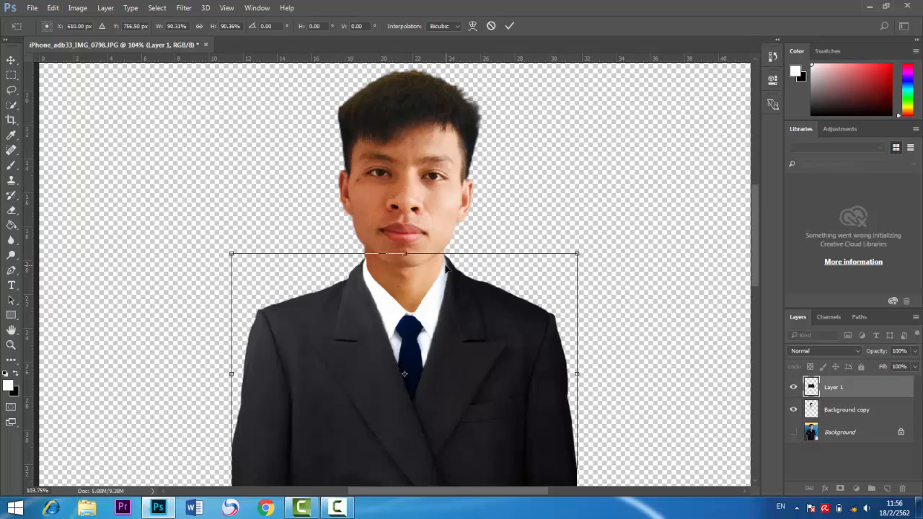
pyautogui.click(509, 26)
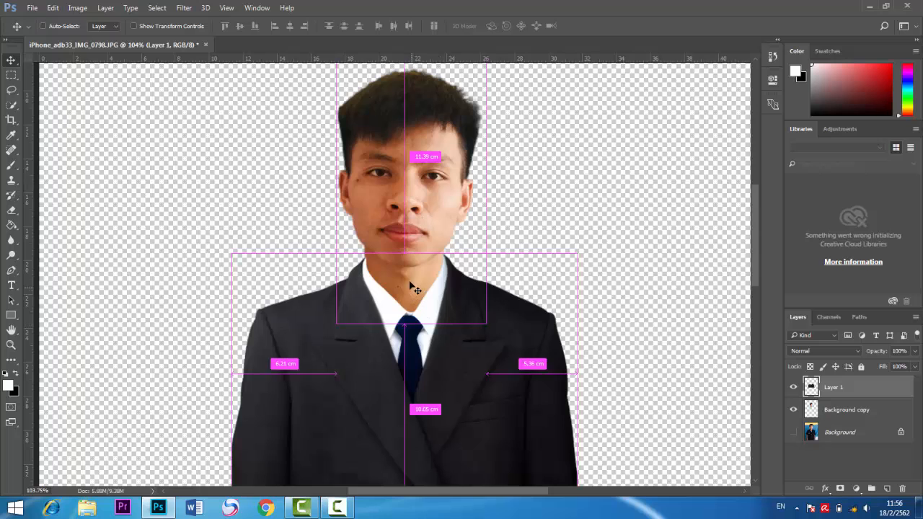
pyautogui.moveTo(409, 287); pyautogui.dragTo(465, 252)
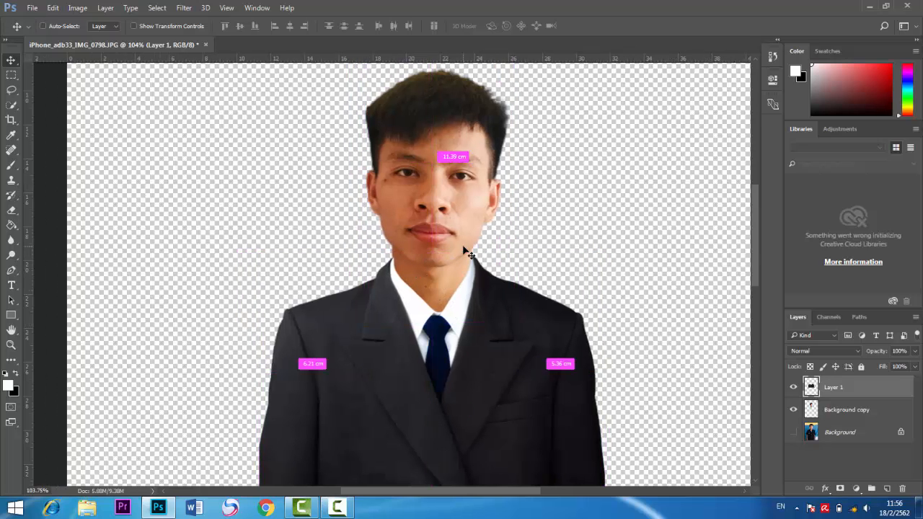
pyautogui.scroll(4, 465, 252)
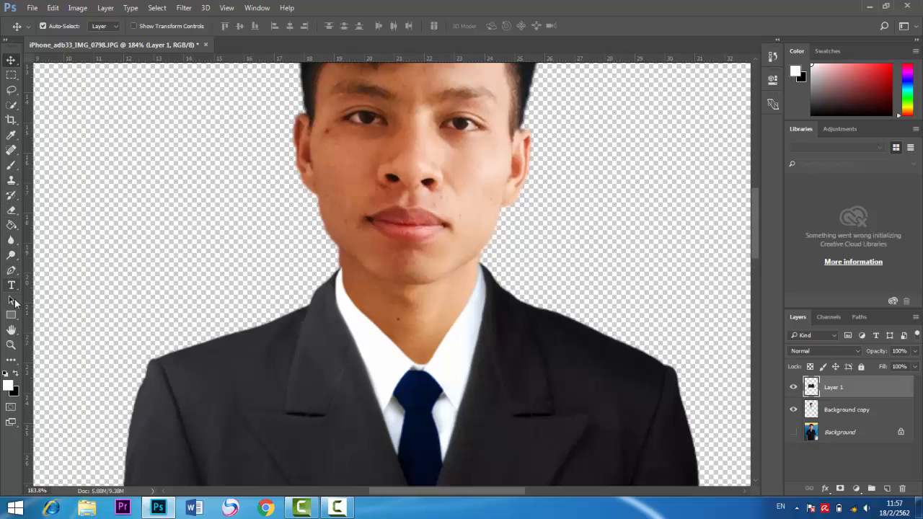
pyautogui.click(12, 211)
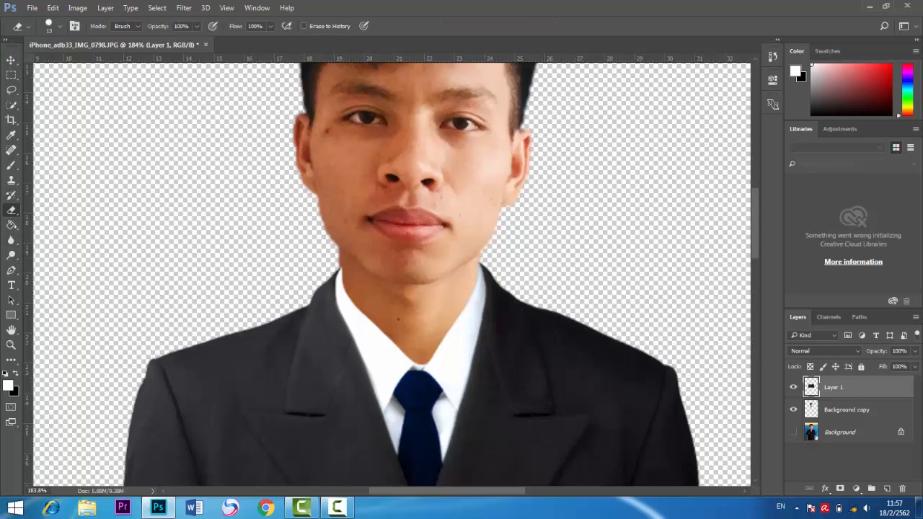
pyautogui.click(815, 413)
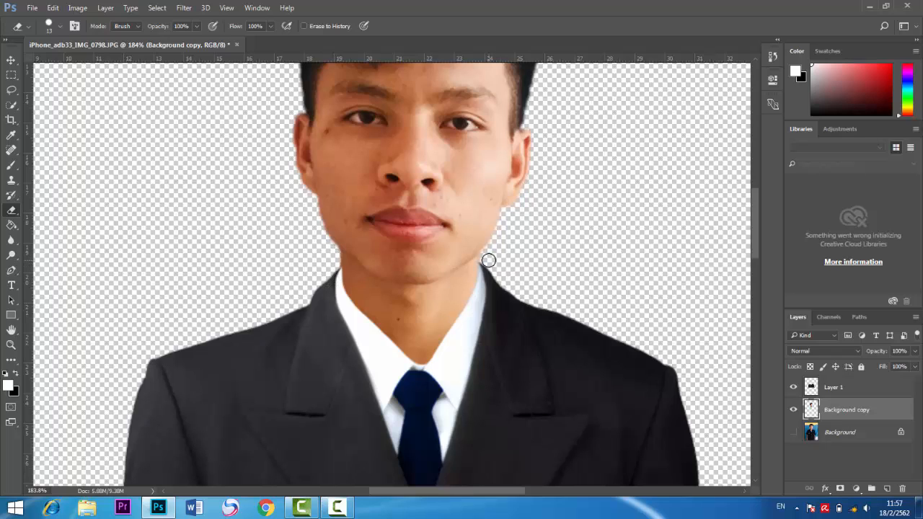
pyautogui.hotkey('alt', ']')
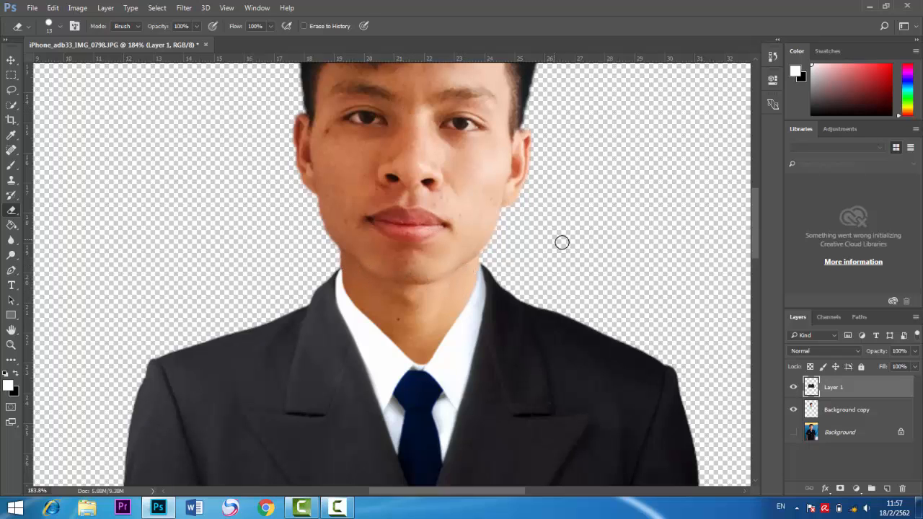
pyautogui.scroll(-4, 524, 325)
pyautogui.scroll(-1, 524, 325)
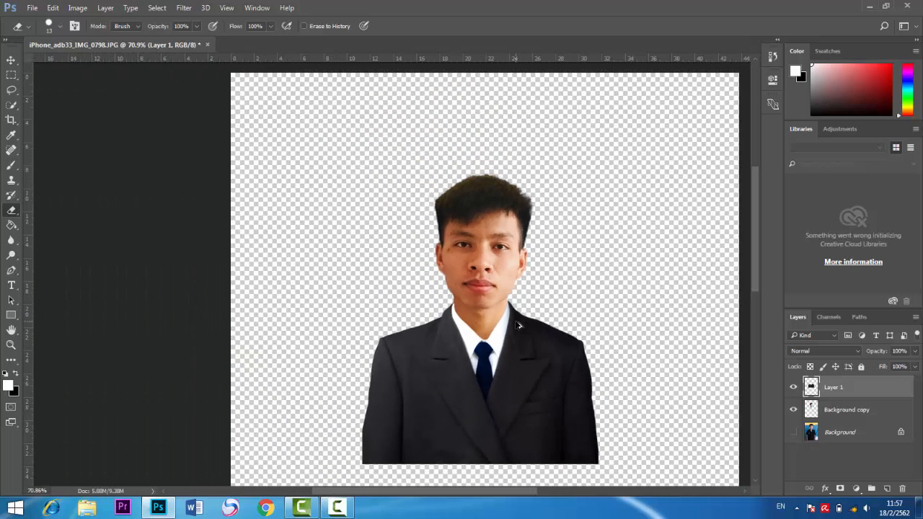
# Add a new layer directly above the Background copy layer and fill it with white using the Paint Bucket
pyautogui.click(838, 412)
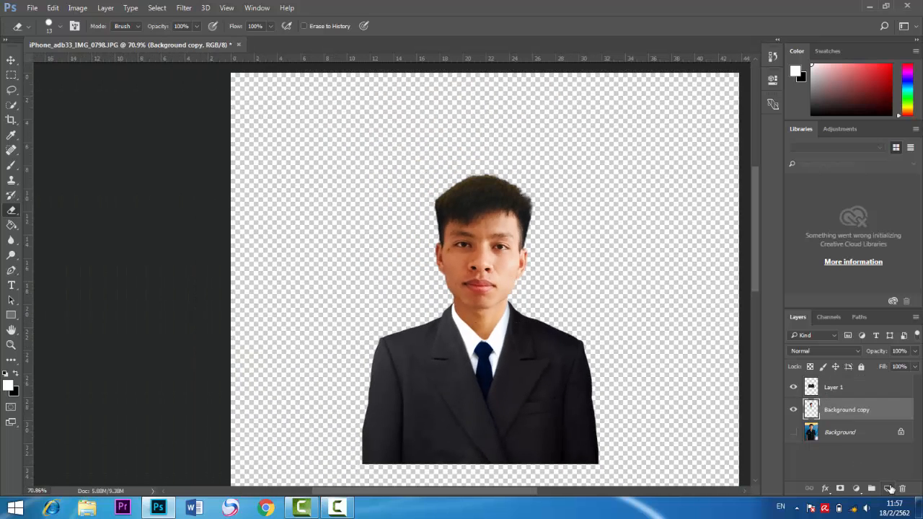
pyautogui.click(887, 488)
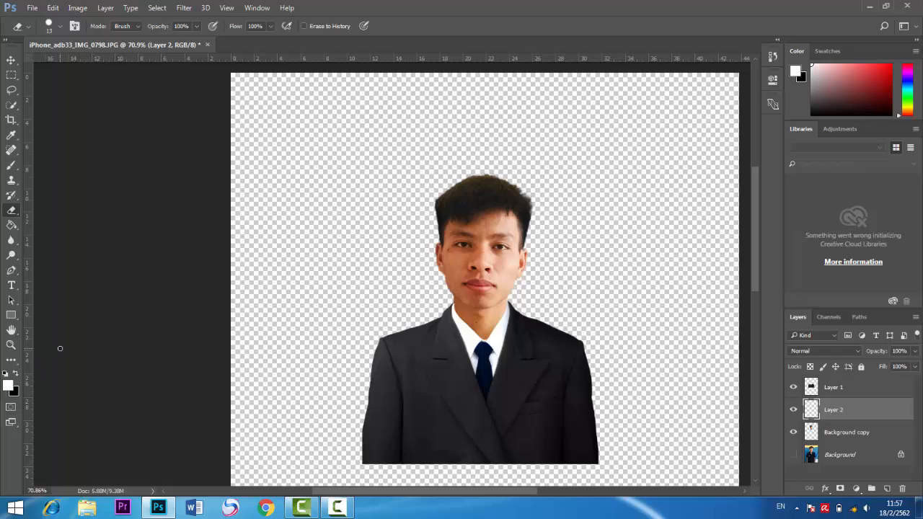
pyautogui.press('g')
pyautogui.click(351, 258)
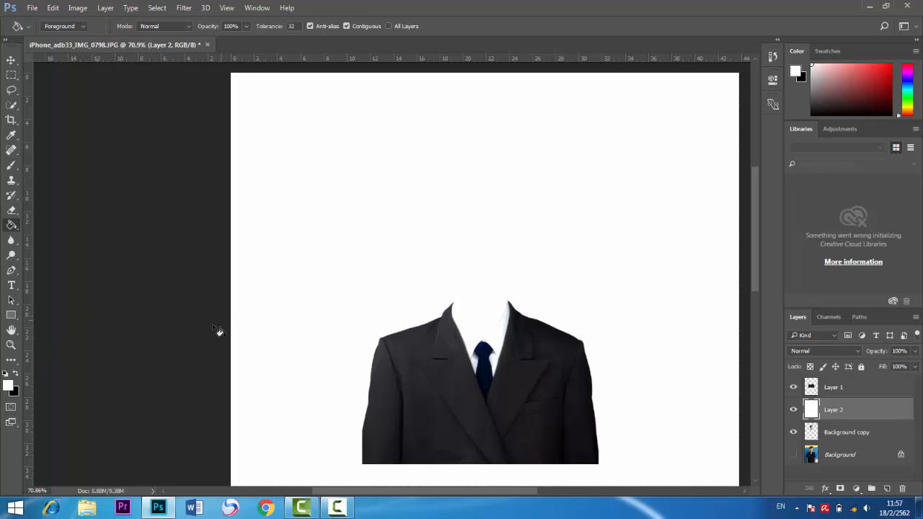
# Move the white layer beneath the Background copy layer and delete the hidden original Background layer
pyautogui.moveTo(834, 406); pyautogui.dragTo(902, 490)
# Merge the suit, head and white background layers into one with Merge Visible
pyautogui.click(856, 396)
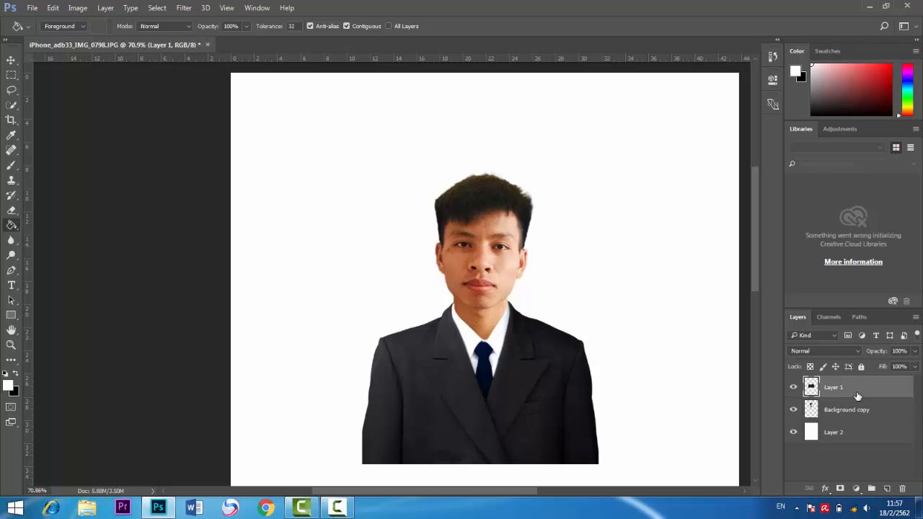
pyautogui.rightClick(857, 396)
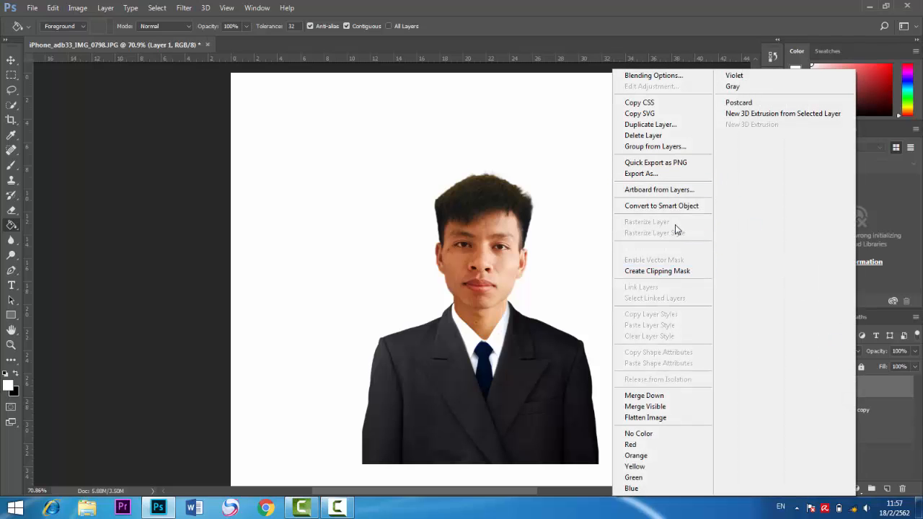
pyautogui.click(684, 406)
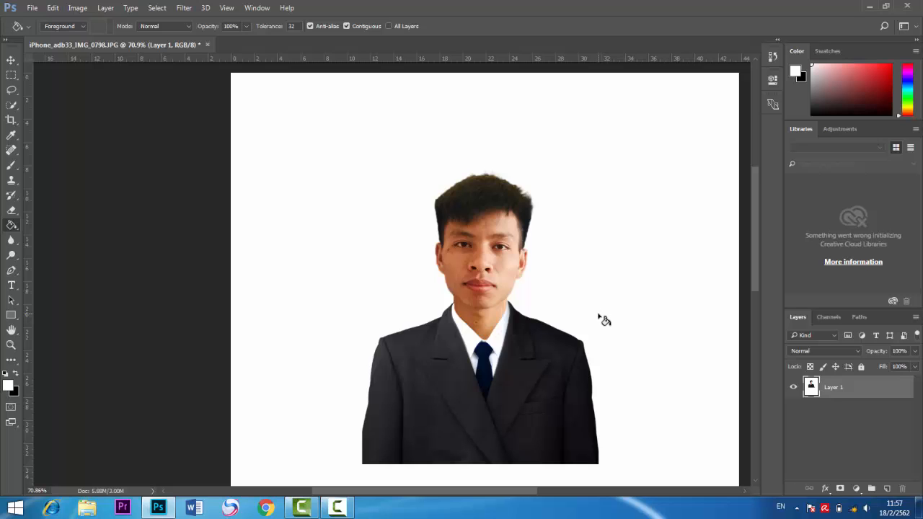
# Apply Levels to the merged portrait with input black 10, input white 208 and output white 246
pyautogui.hotkey('ctrl', 'l')
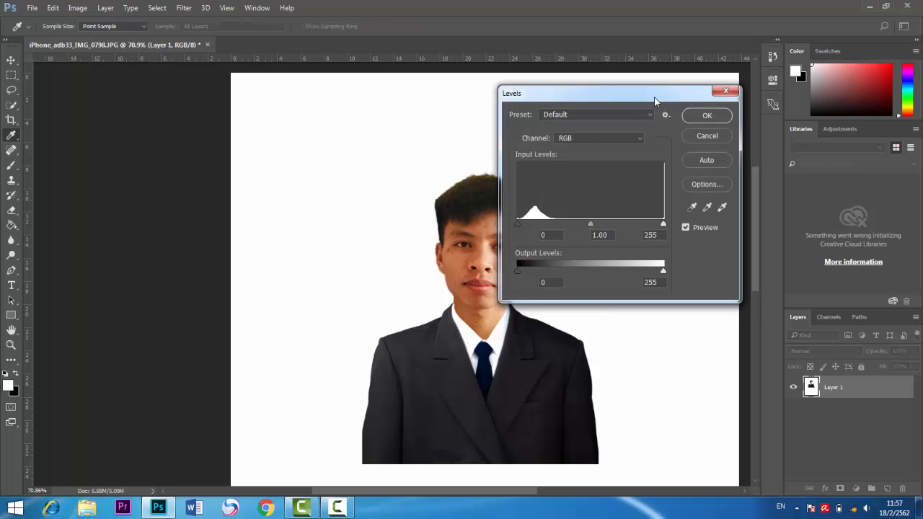
pyautogui.moveTo(654, 100); pyautogui.dragTo(719, 106)
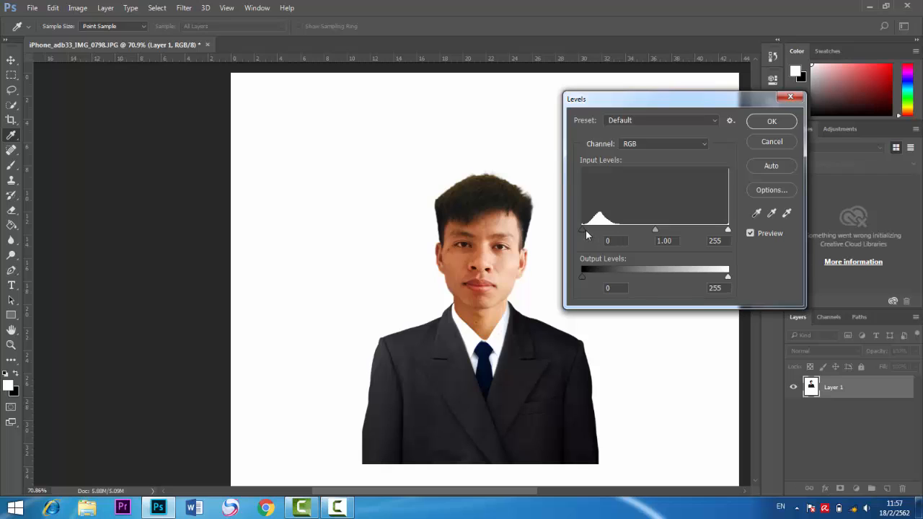
pyautogui.moveTo(585, 233); pyautogui.dragTo(601, 232)
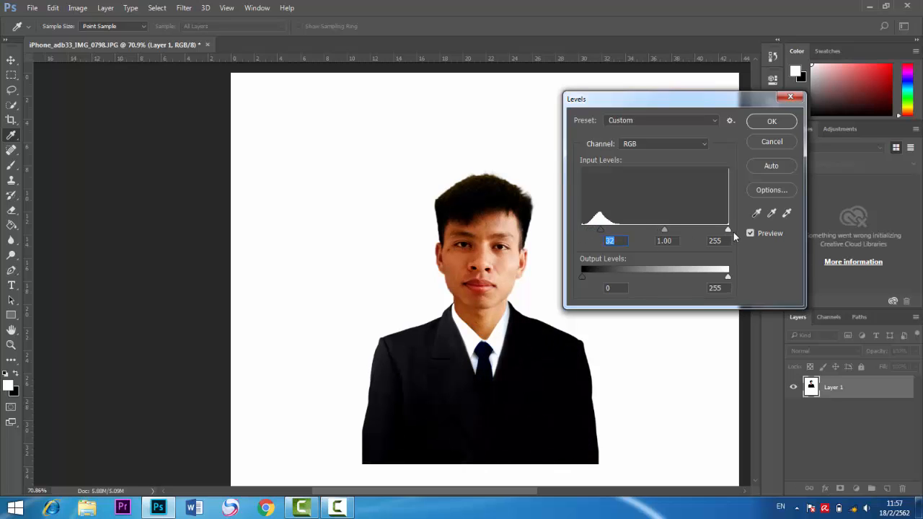
pyautogui.moveTo(727, 231); pyautogui.dragTo(703, 236)
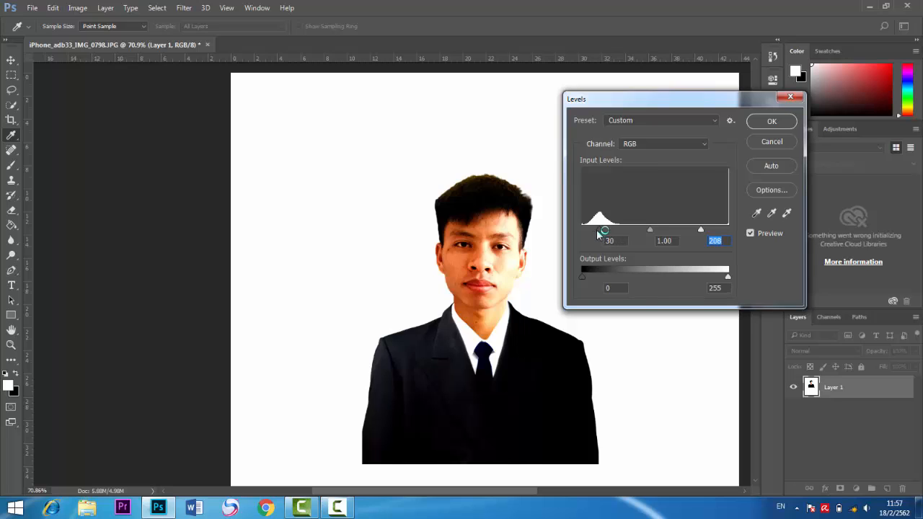
pyautogui.moveTo(601, 230); pyautogui.dragTo(588, 235)
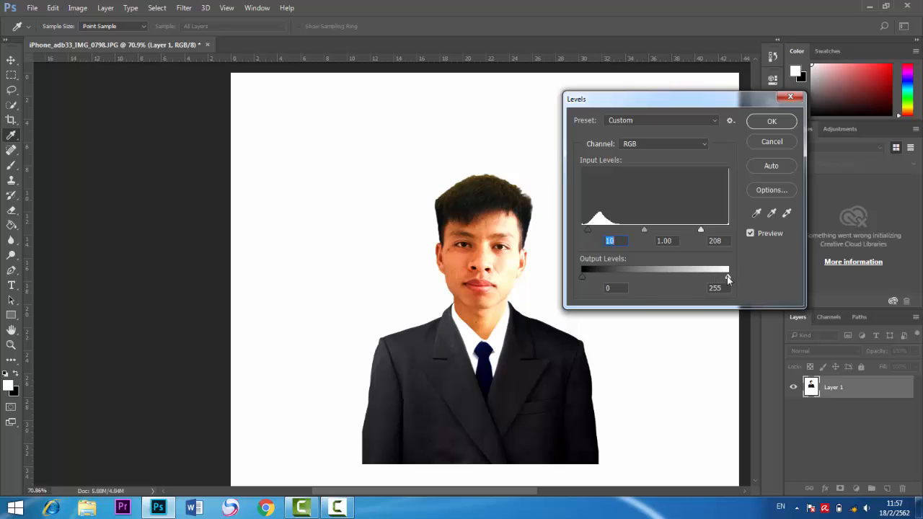
pyautogui.moveTo(728, 278); pyautogui.dragTo(722, 277)
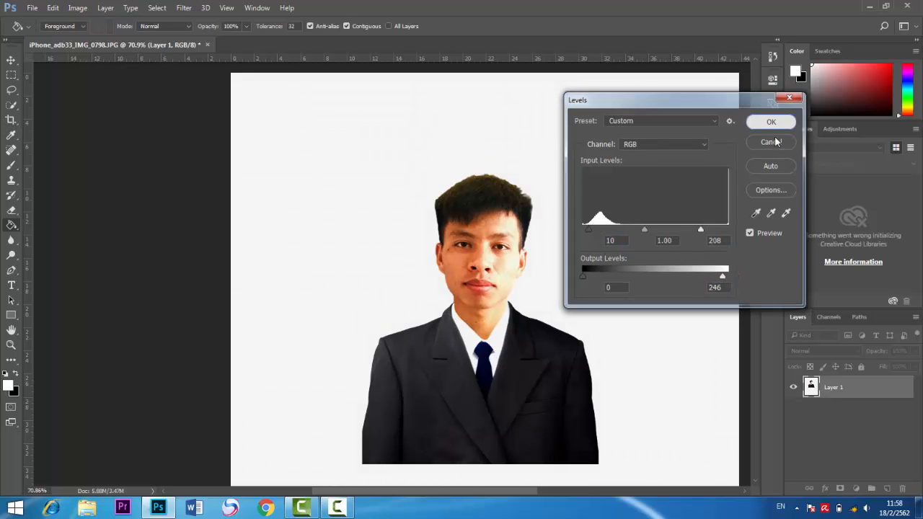
pyautogui.click(775, 142)
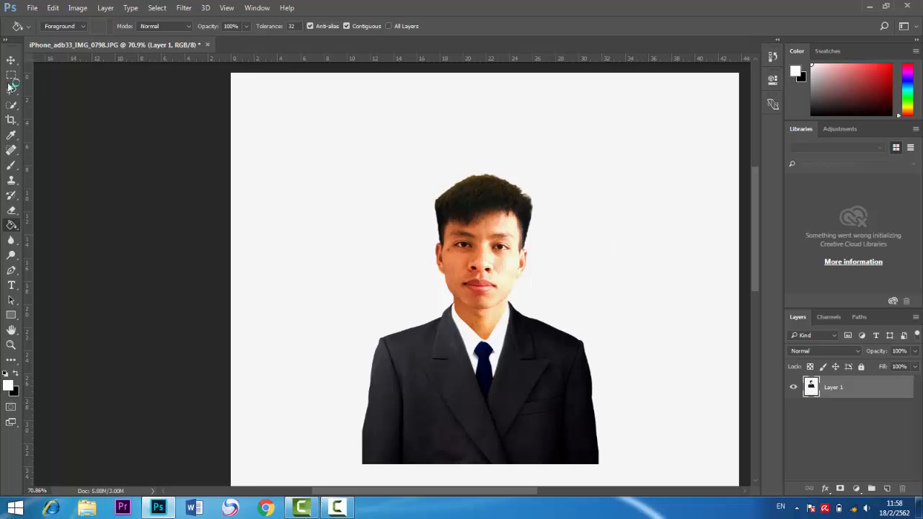
pyautogui.click(12, 60)
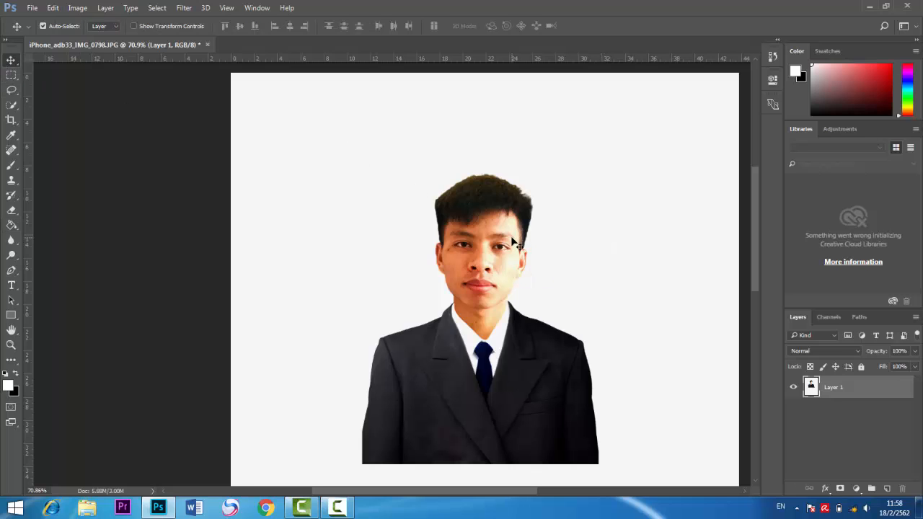
pyautogui.press('ctrl')
pyautogui.press('ctrl')
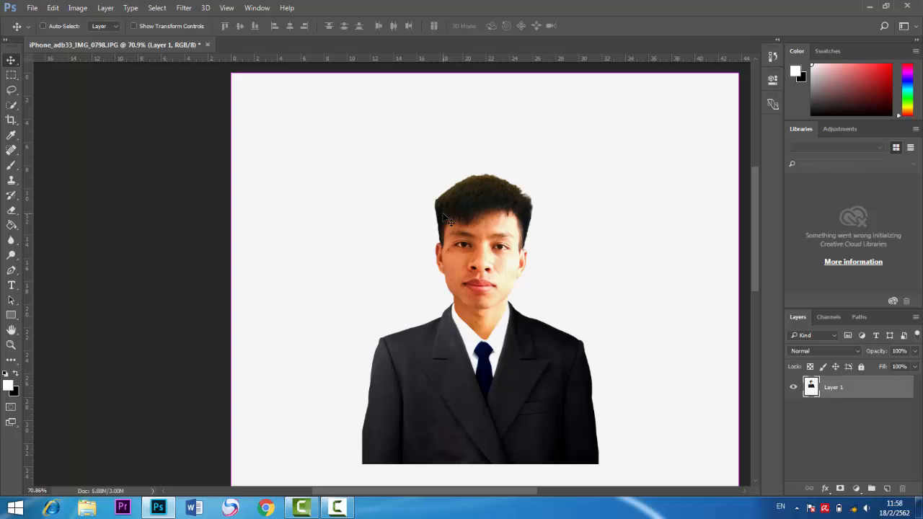
# Crop the portrait at a 3:4 ratio around the man's head, shoulders and upper suit
pyautogui.click(13, 120)
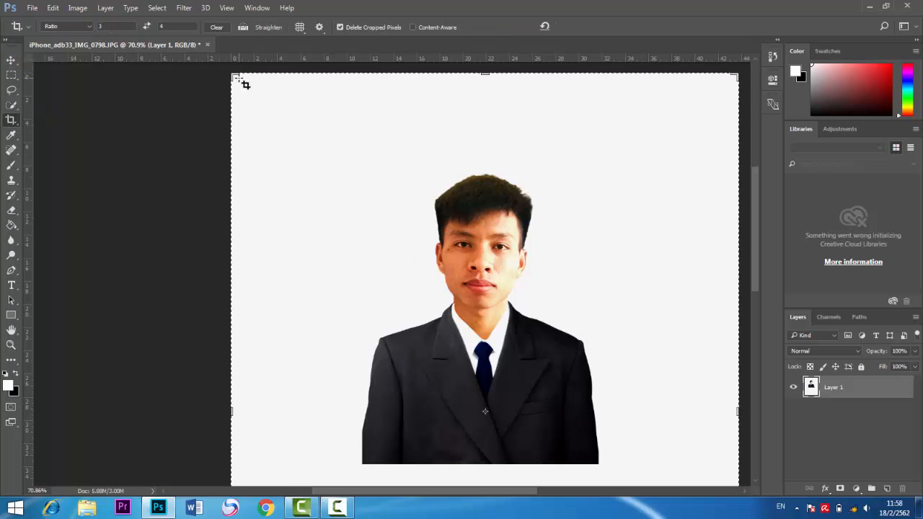
pyautogui.moveTo(235, 76); pyautogui.dragTo(453, 104)
pyautogui.moveTo(465, 233); pyautogui.dragTo(581, 398)
pyautogui.moveTo(588, 211); pyautogui.dragTo(560, 276)
pyautogui.moveTo(541, 354); pyautogui.dragTo(507, 422)
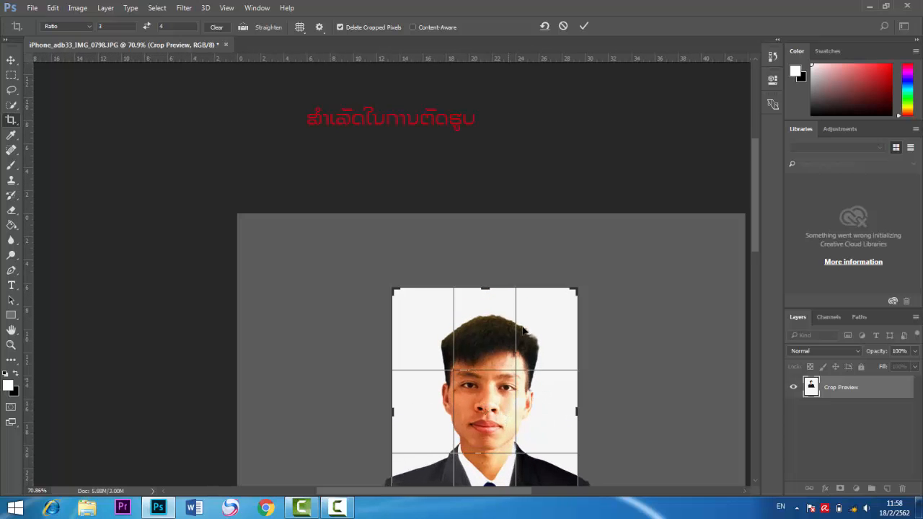
pyautogui.click(585, 26)
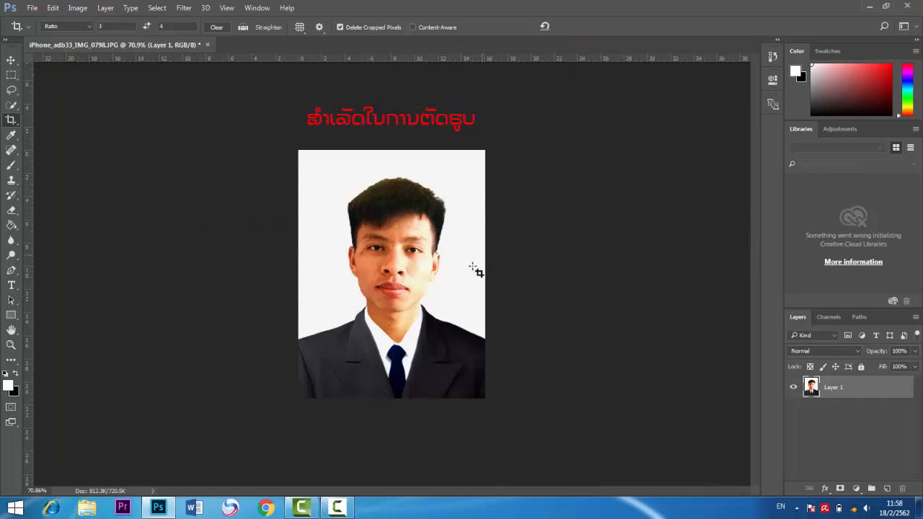